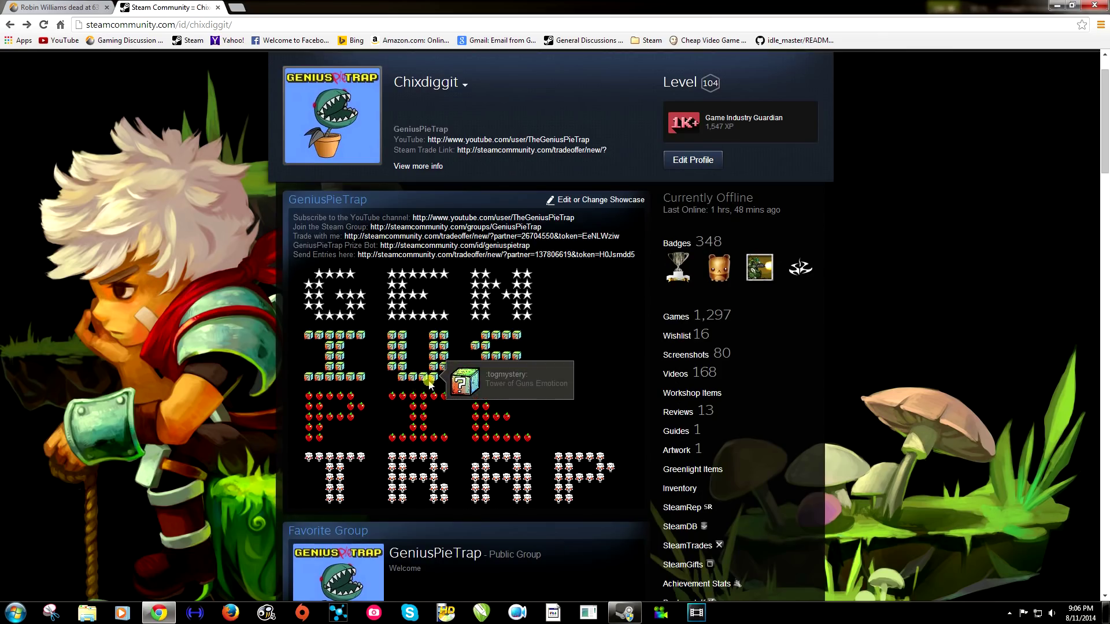
pyautogui.scroll(-4, 431, 383)
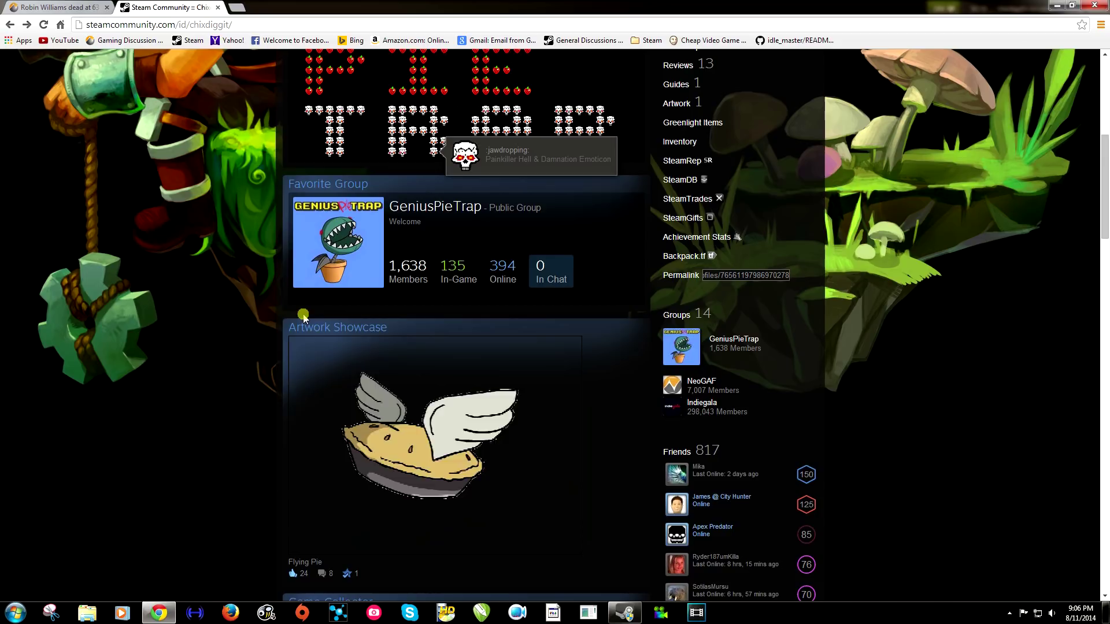
pyautogui.scroll(-3, 437, 318)
pyautogui.scroll(3, 436, 317)
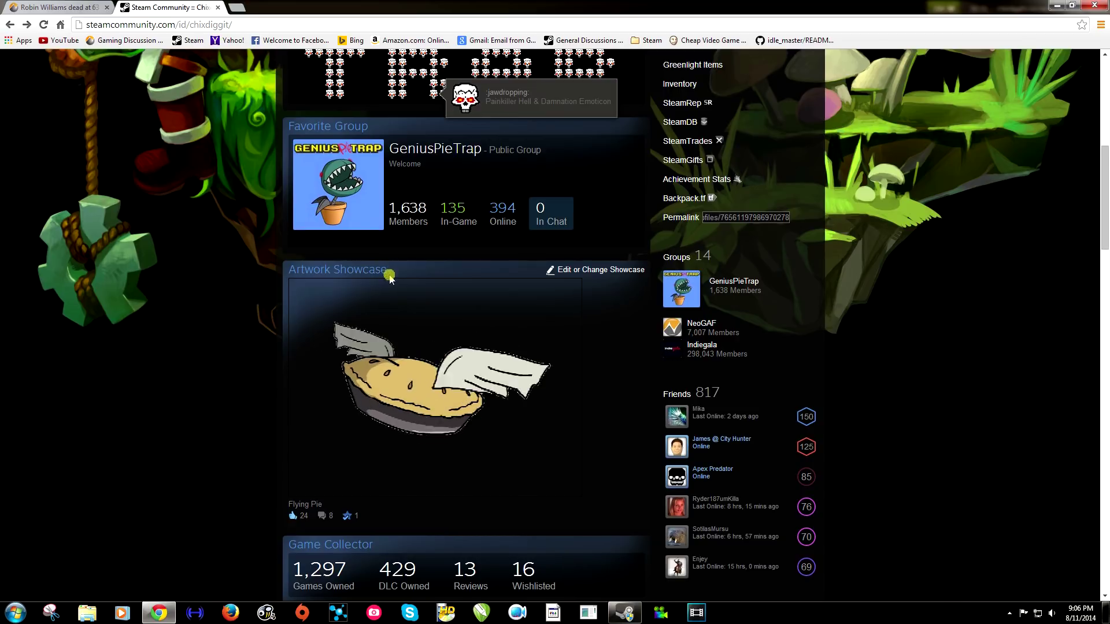
pyautogui.scroll(-3, 390, 272)
pyautogui.scroll(-4, 356, 293)
pyautogui.scroll(-5, 357, 293)
pyautogui.scroll(-5, 356, 294)
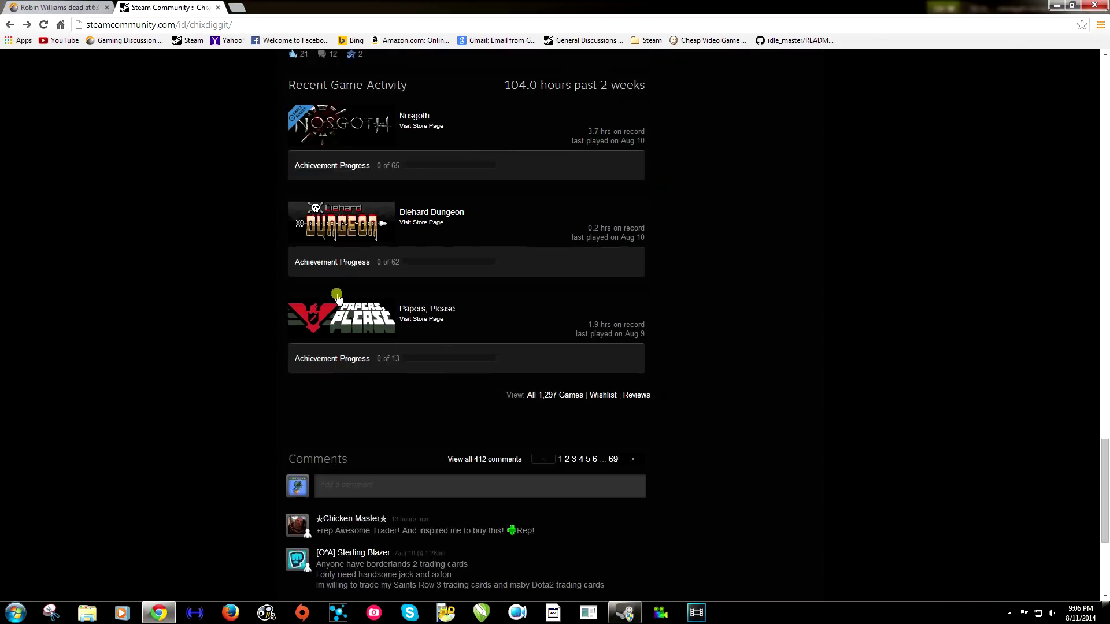
pyautogui.scroll(-3, 330, 290)
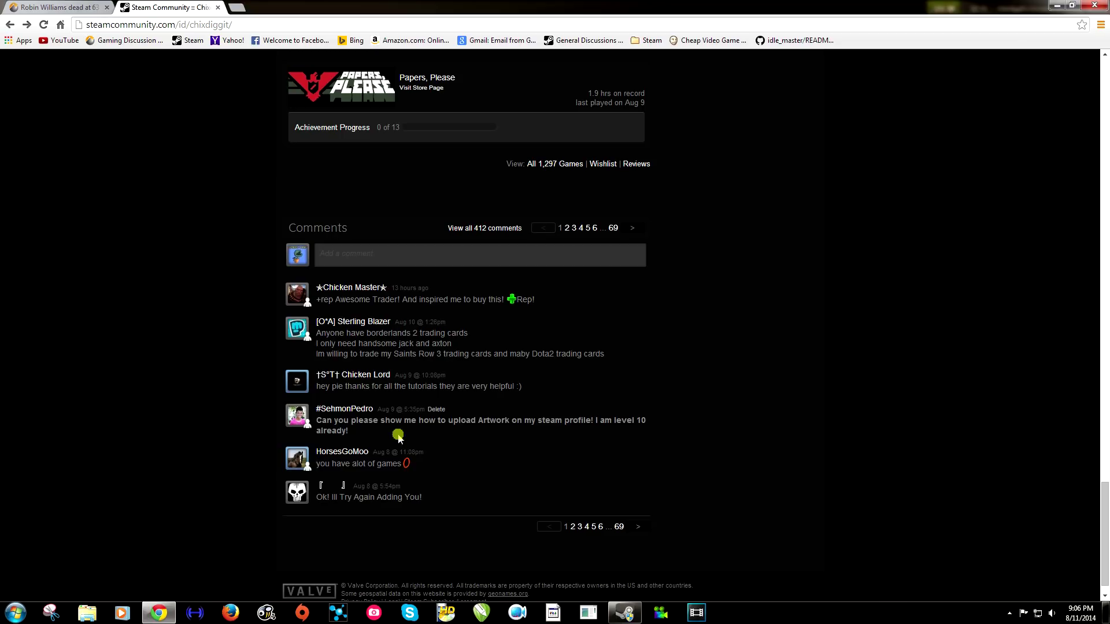
pyautogui.scroll(5, 351, 421)
pyautogui.scroll(5, 351, 420)
pyautogui.scroll(5, 342, 441)
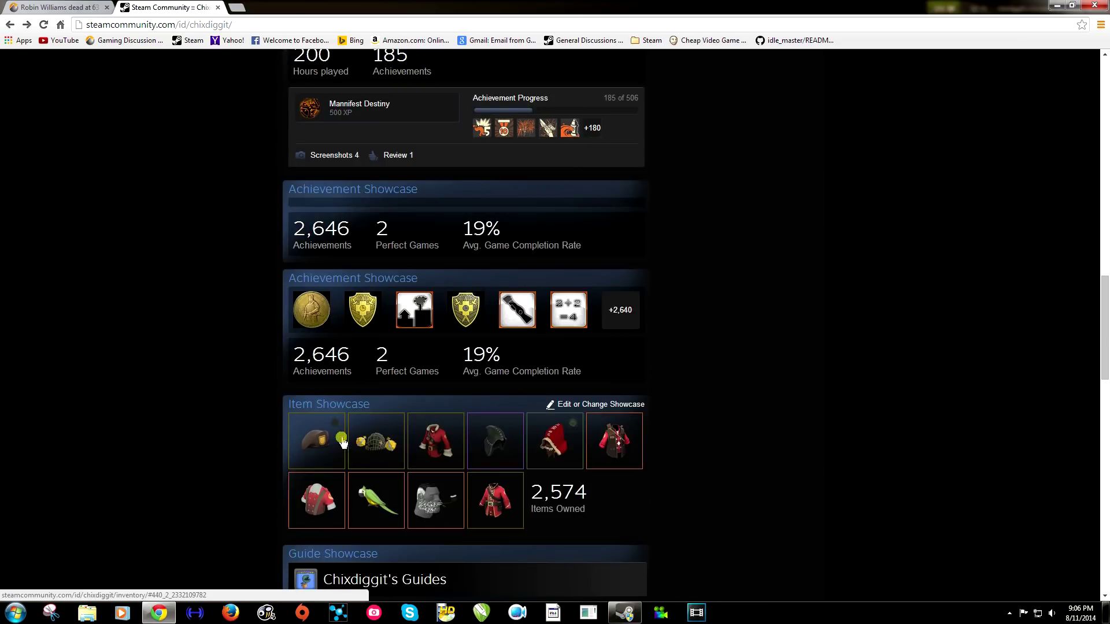
pyautogui.scroll(5, 343, 441)
pyautogui.scroll(3, 342, 440)
pyautogui.scroll(5, 364, 460)
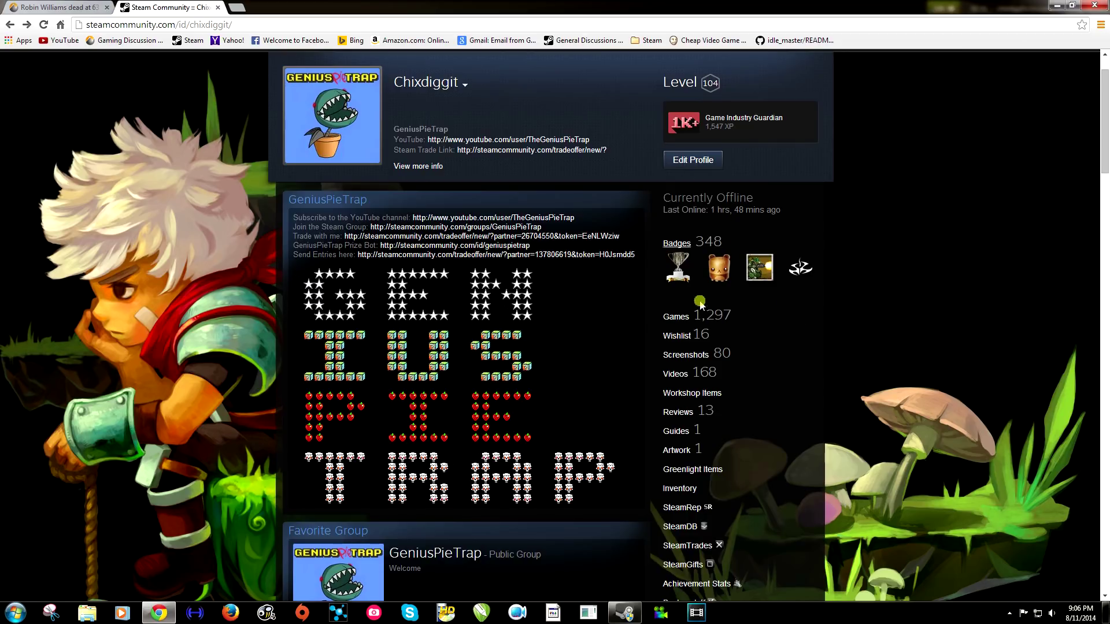
pyautogui.scroll(-2, 656, 301)
pyautogui.scroll(3, 662, 322)
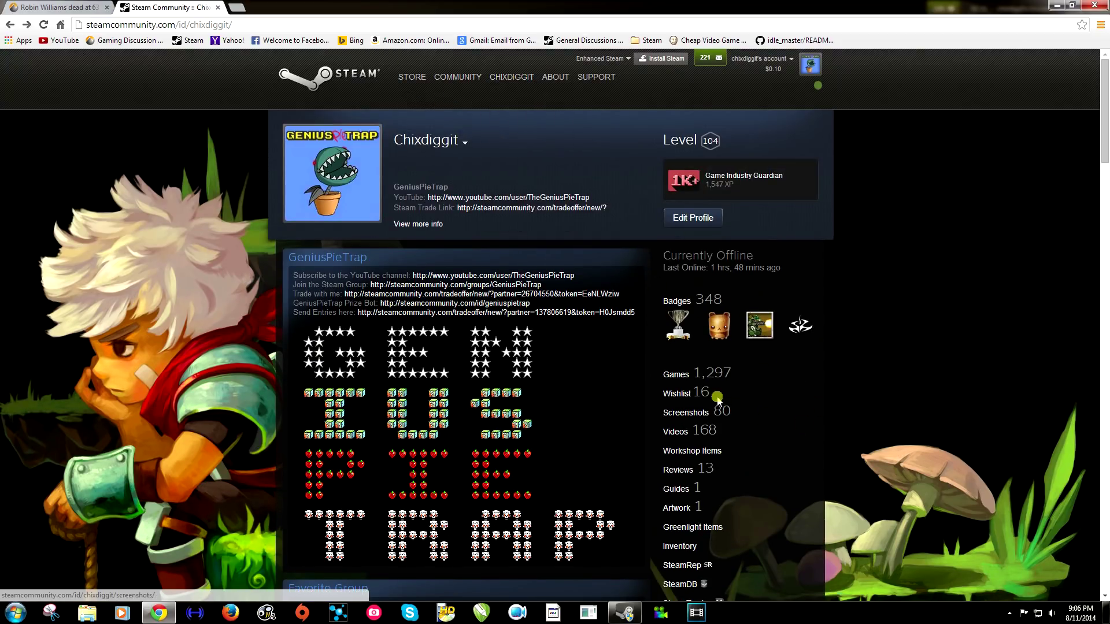
pyautogui.scroll(-3, 718, 398)
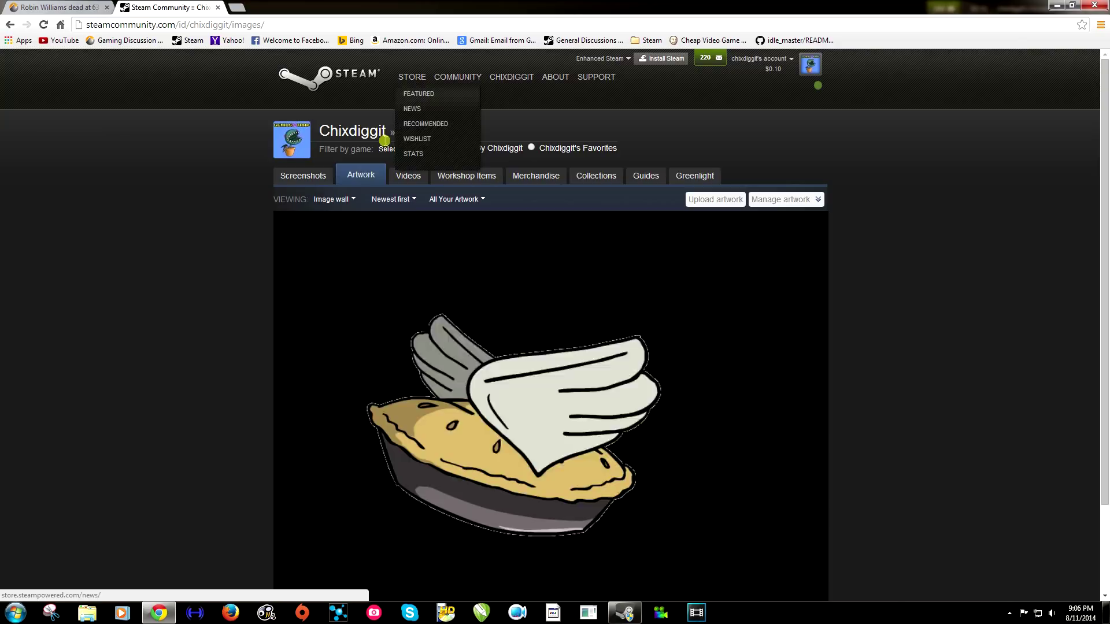
pyautogui.moveTo(411, 76)
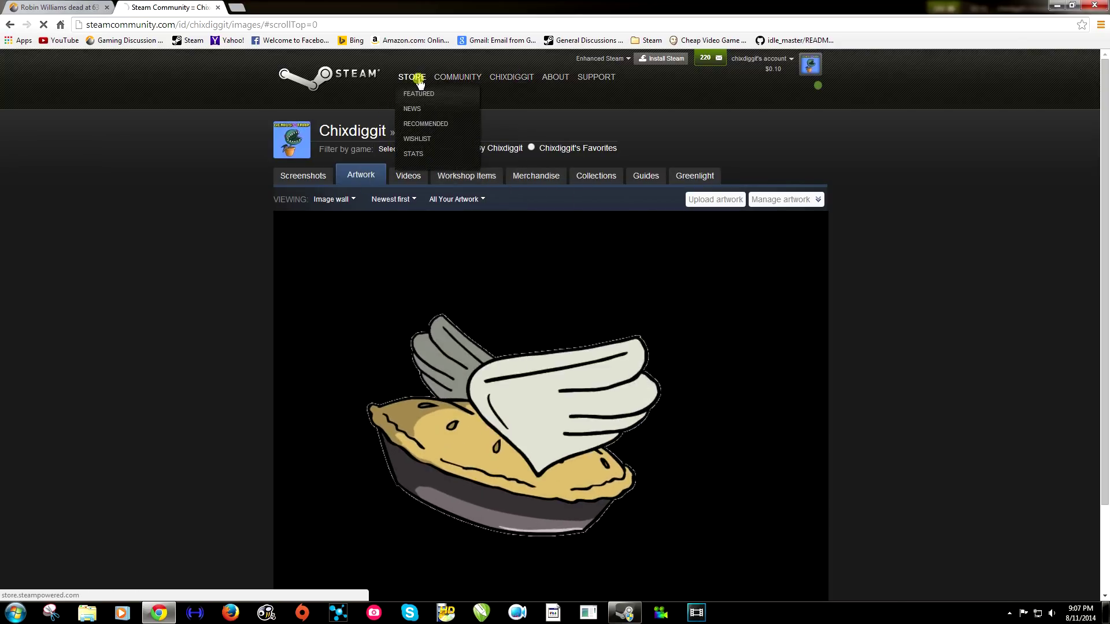
# Step: Open Rust's store page from Featured, pass the age check, and enter its Community Hub
pyautogui.click(418, 95)
pyautogui.scroll(-2, 475, 233)
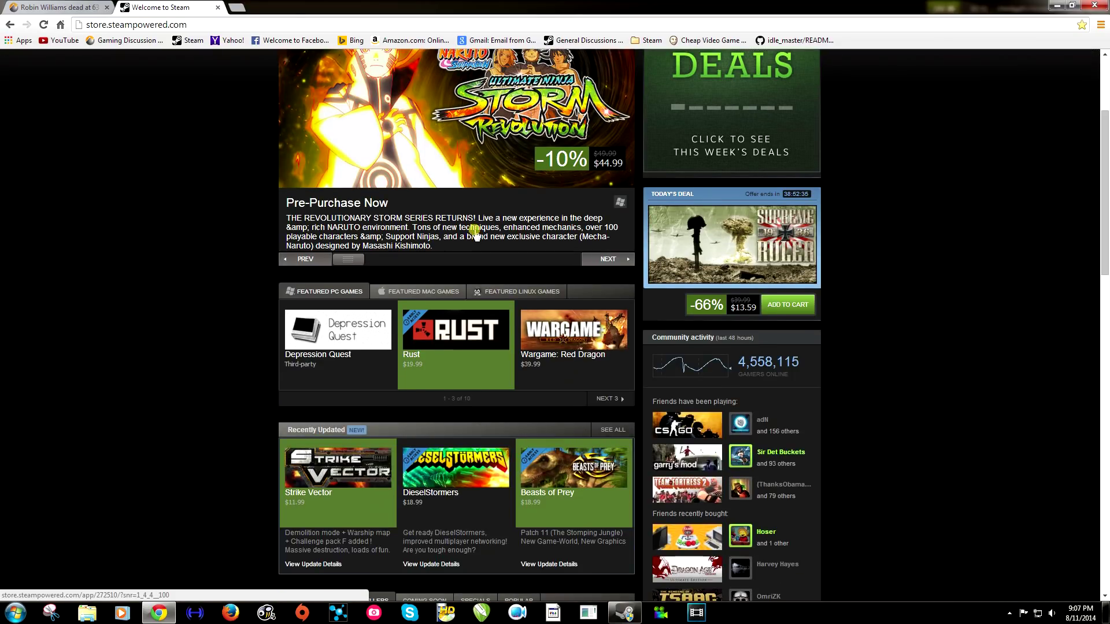
pyautogui.click(455, 362)
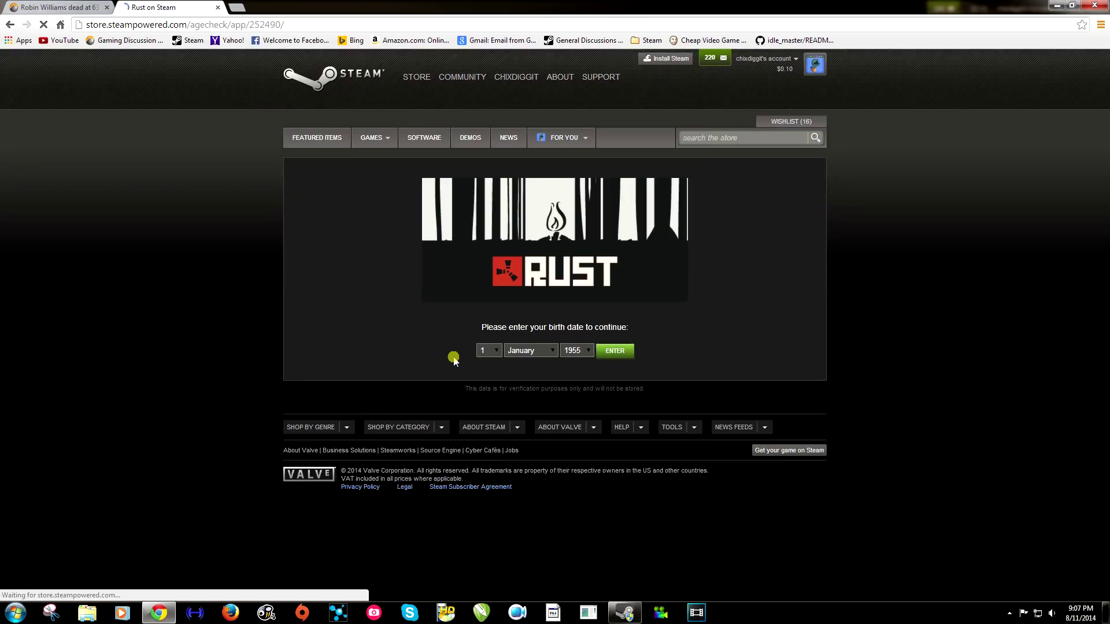
pyautogui.click(610, 351)
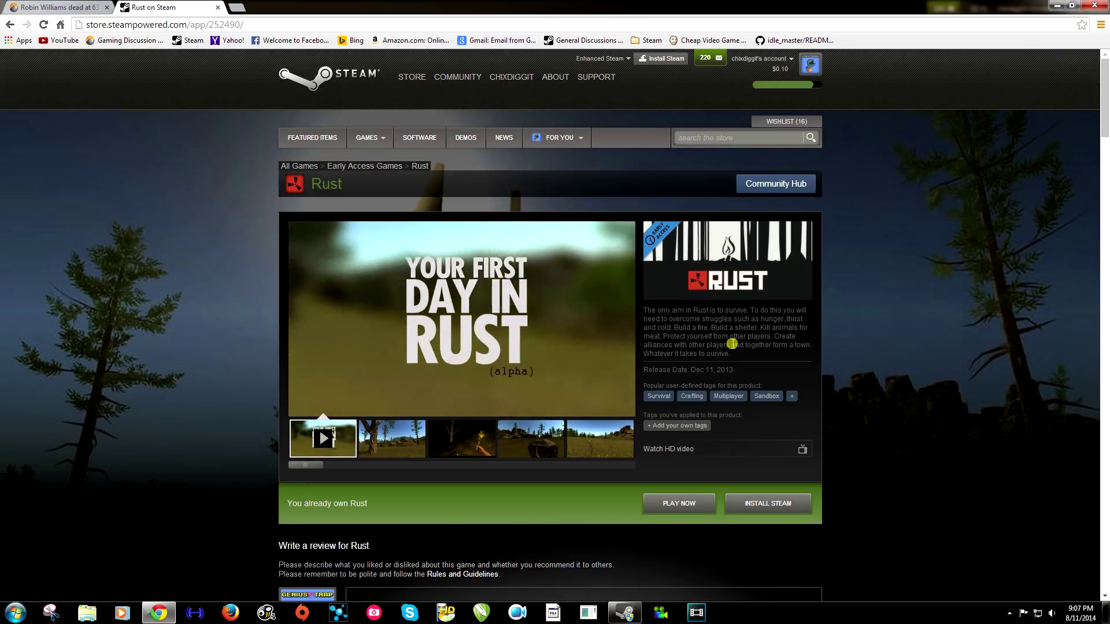
pyautogui.scroll(-3, 718, 347)
pyautogui.scroll(-2, 711, 345)
pyautogui.scroll(1, 711, 342)
pyautogui.scroll(4, 711, 341)
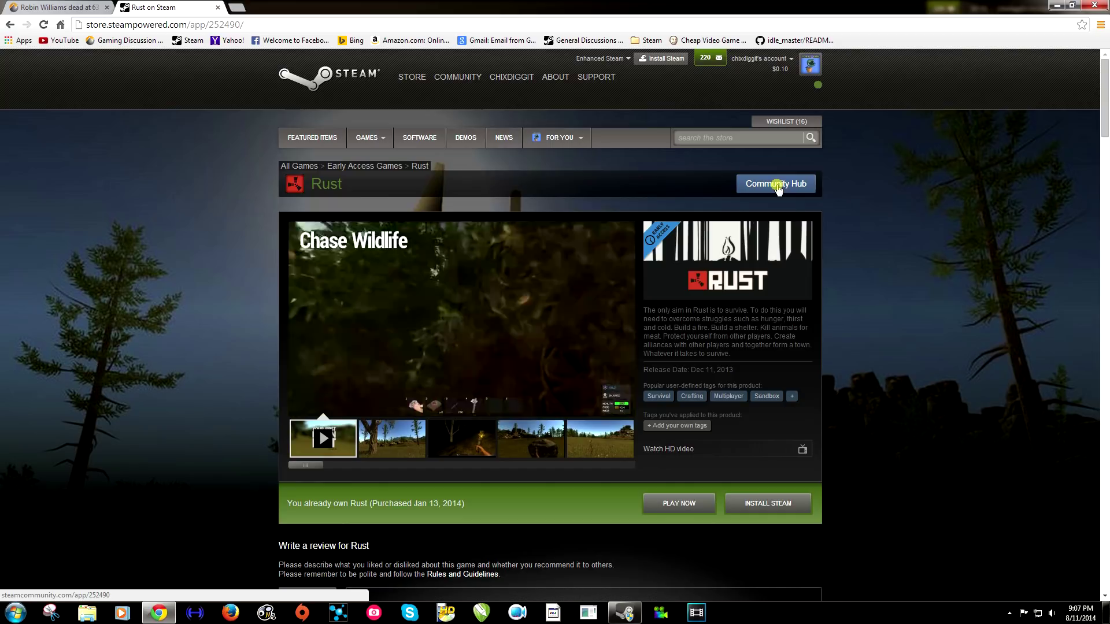
pyautogui.click(776, 184)
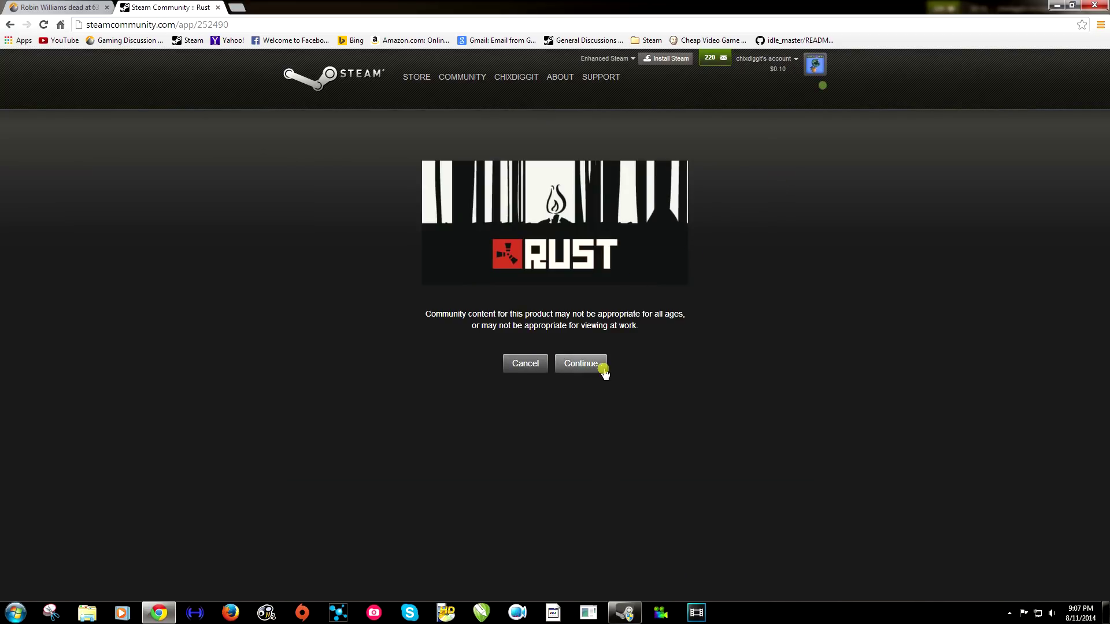
# Step: Accept the Rust hub's content warning and start a new artwork upload
pyautogui.click(597, 367)
pyautogui.scroll(-2, 602, 364)
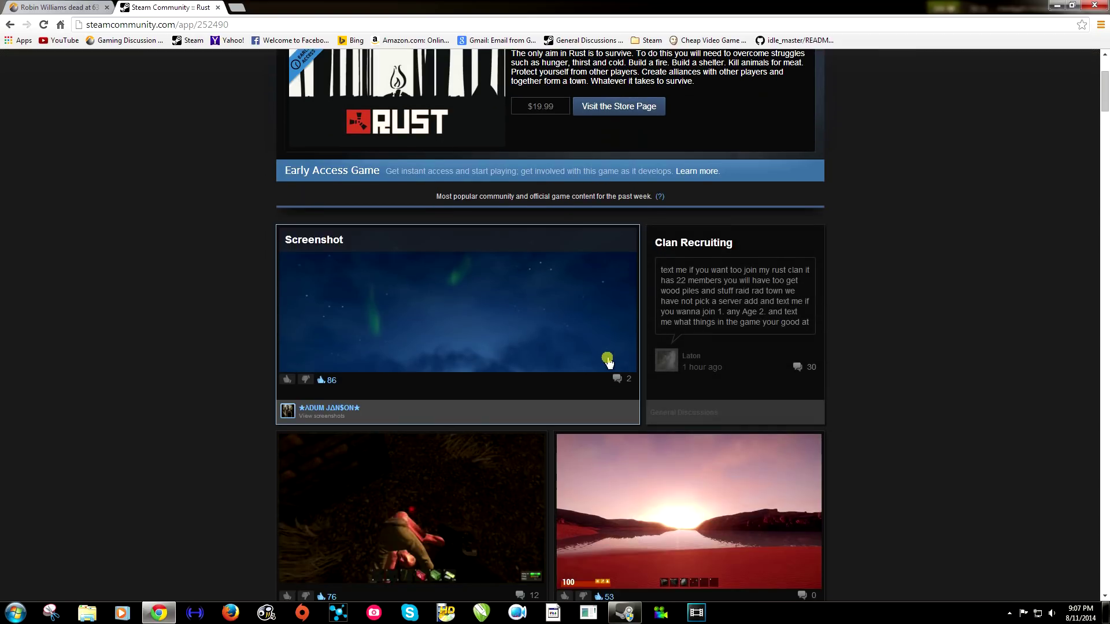
pyautogui.scroll(2, 608, 358)
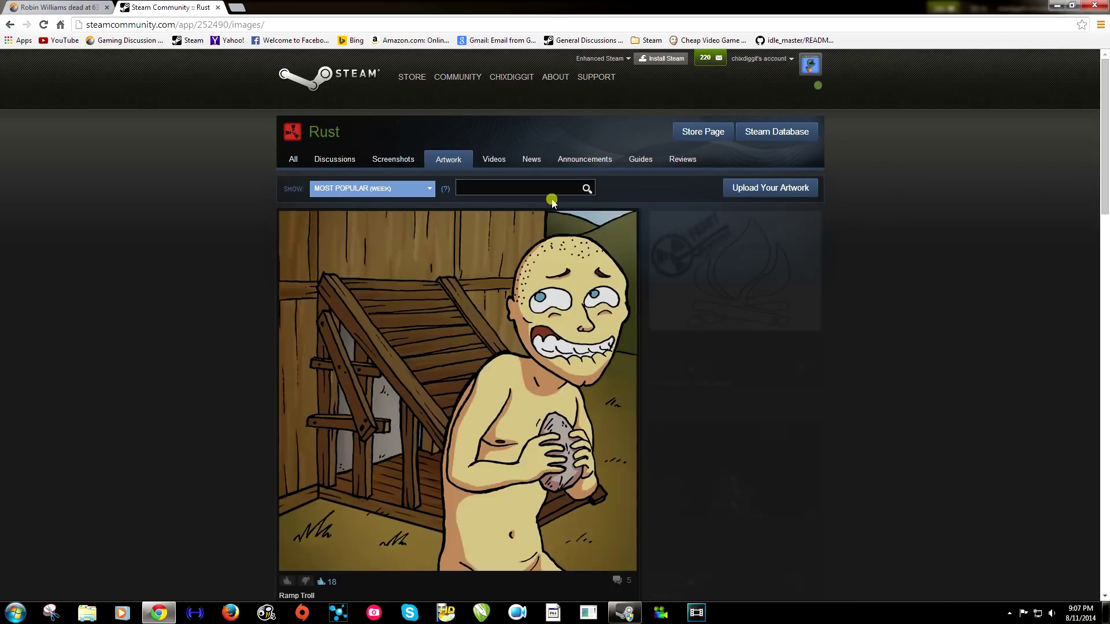
pyautogui.click(755, 191)
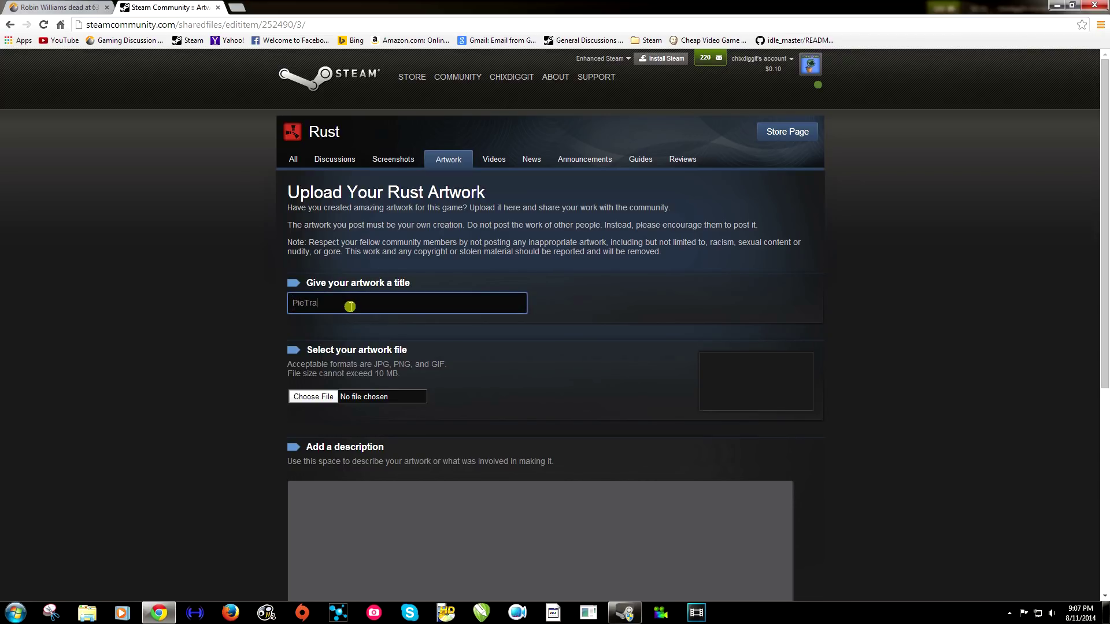
pyautogui.scroll(-1, 389, 298)
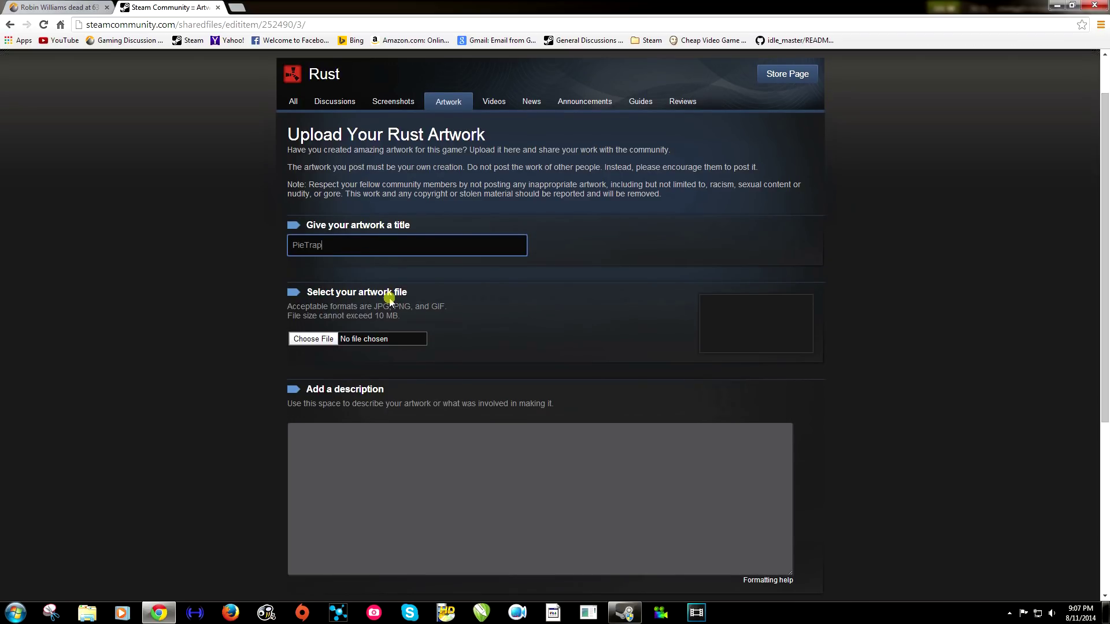
# Step: Attach 2.png from Intro > Intro!! > geniuspietrap finished > free extras as the artwork
pyautogui.click(316, 339)
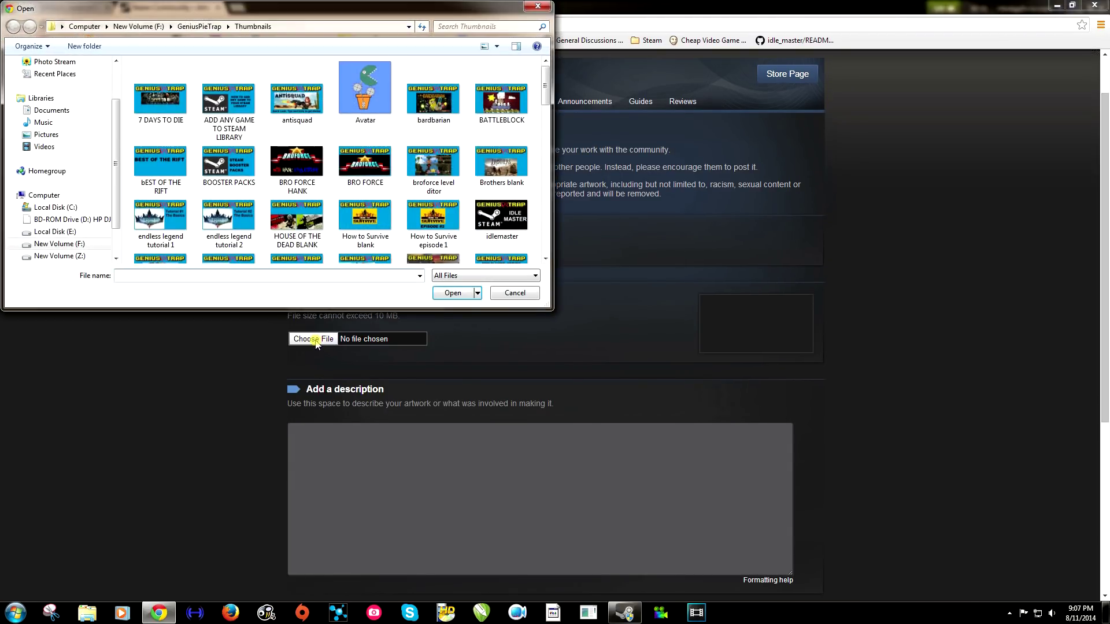
pyautogui.doubleClick(186, 109)
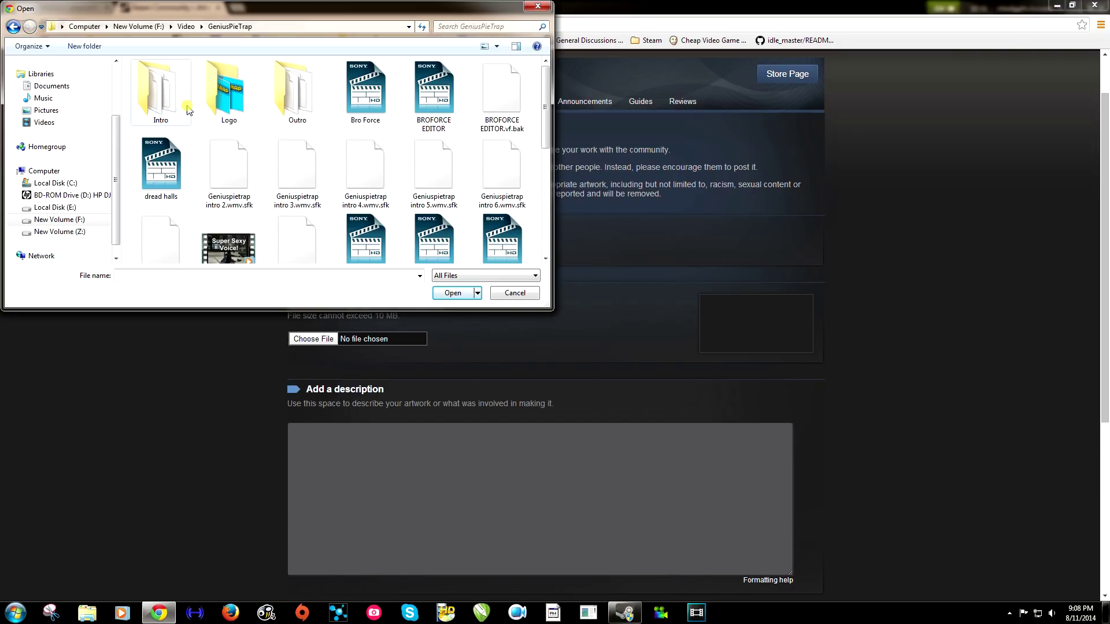
pyautogui.doubleClick(177, 114)
pyautogui.doubleClick(165, 122)
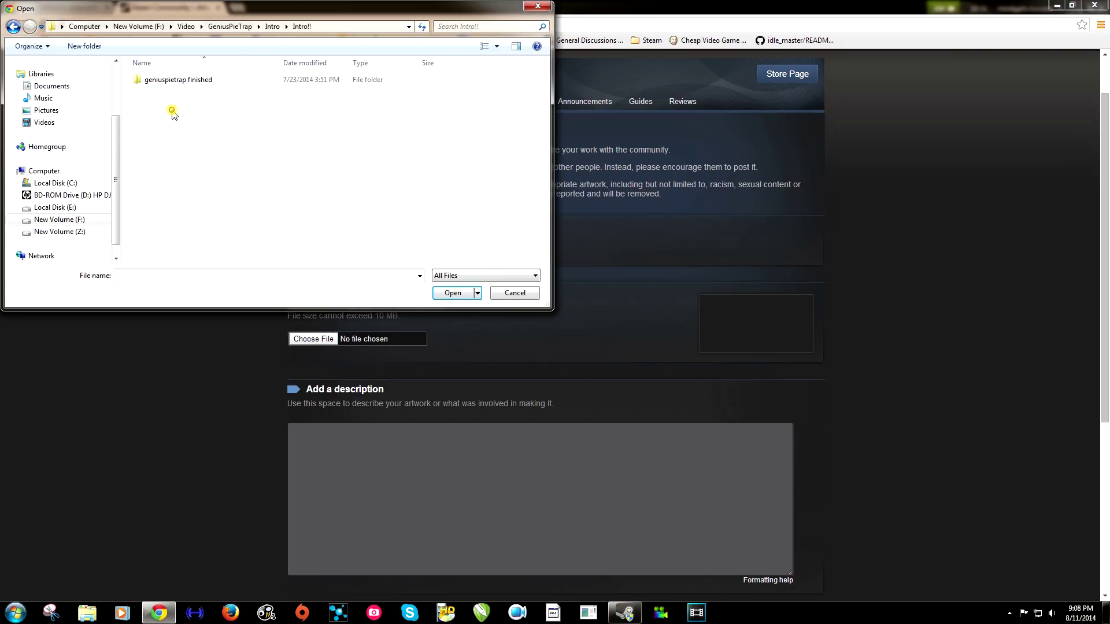
pyautogui.doubleClick(182, 79)
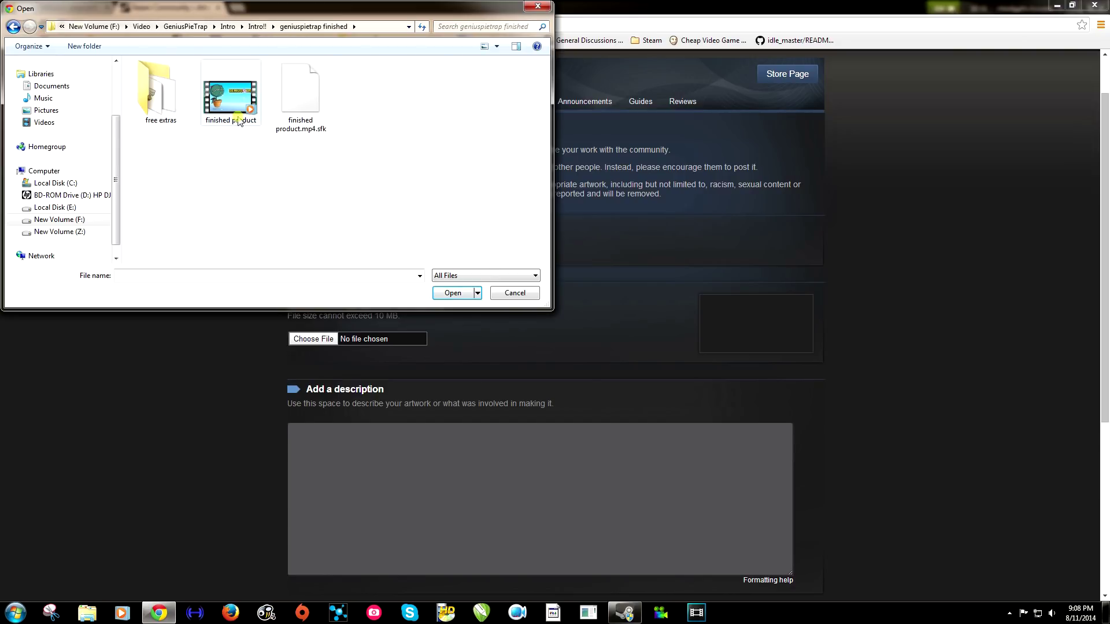
pyautogui.doubleClick(177, 109)
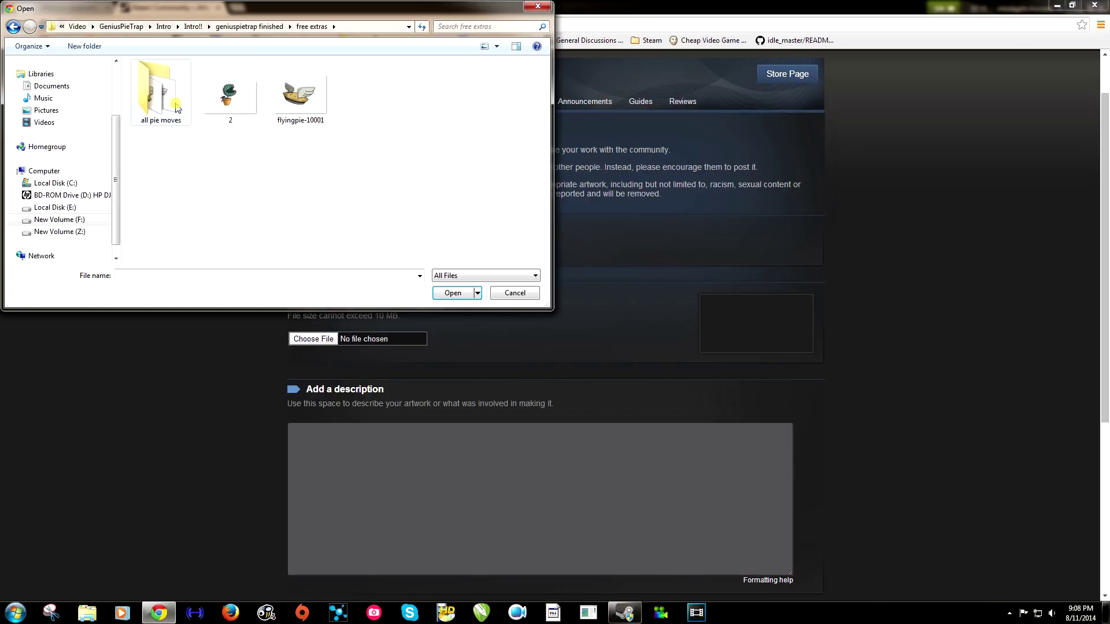
pyautogui.click(243, 109)
pyautogui.click(454, 293)
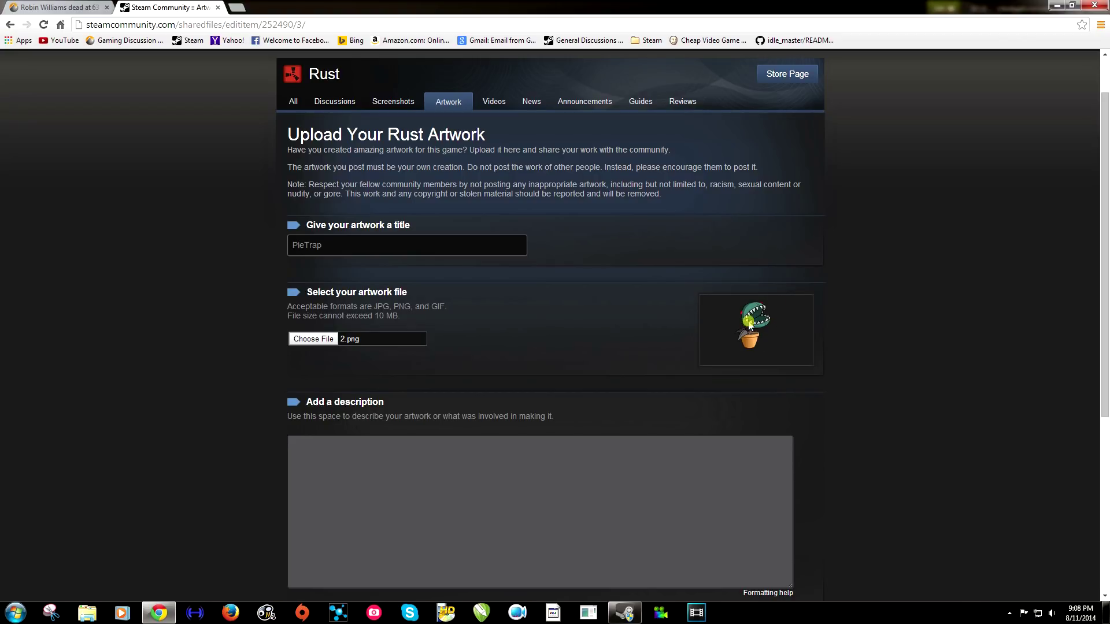
pyautogui.scroll(-1, 613, 312)
pyautogui.scroll(1, 614, 316)
pyautogui.scroll(-1, 714, 216)
pyautogui.scroll(-2, 664, 245)
pyautogui.scroll(-1, 649, 250)
pyautogui.scroll(-1, 647, 246)
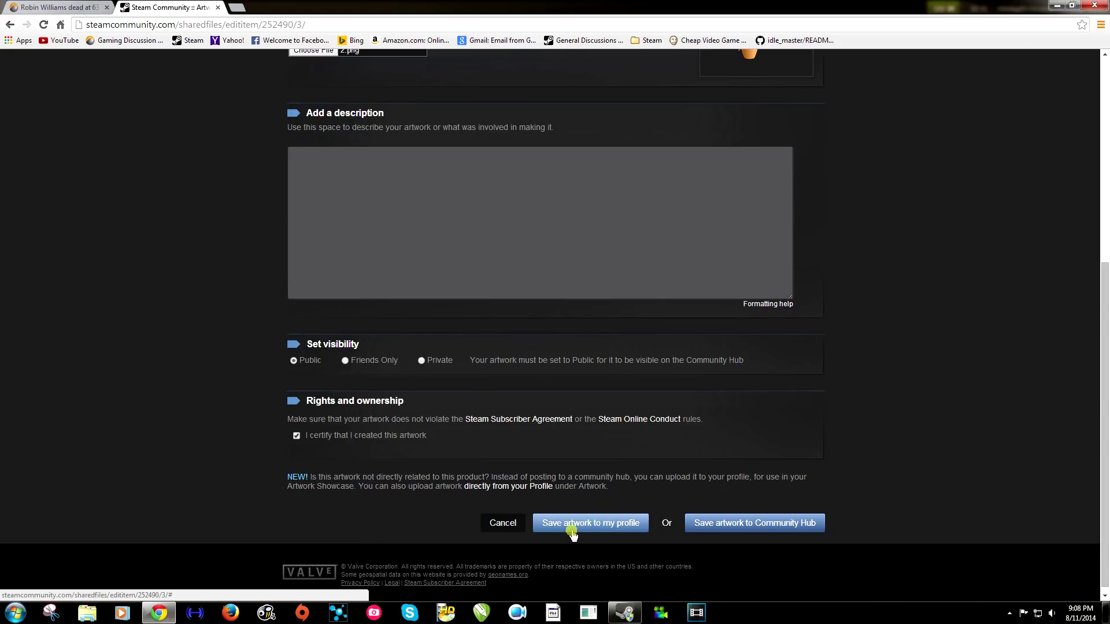
pyautogui.click(697, 528)
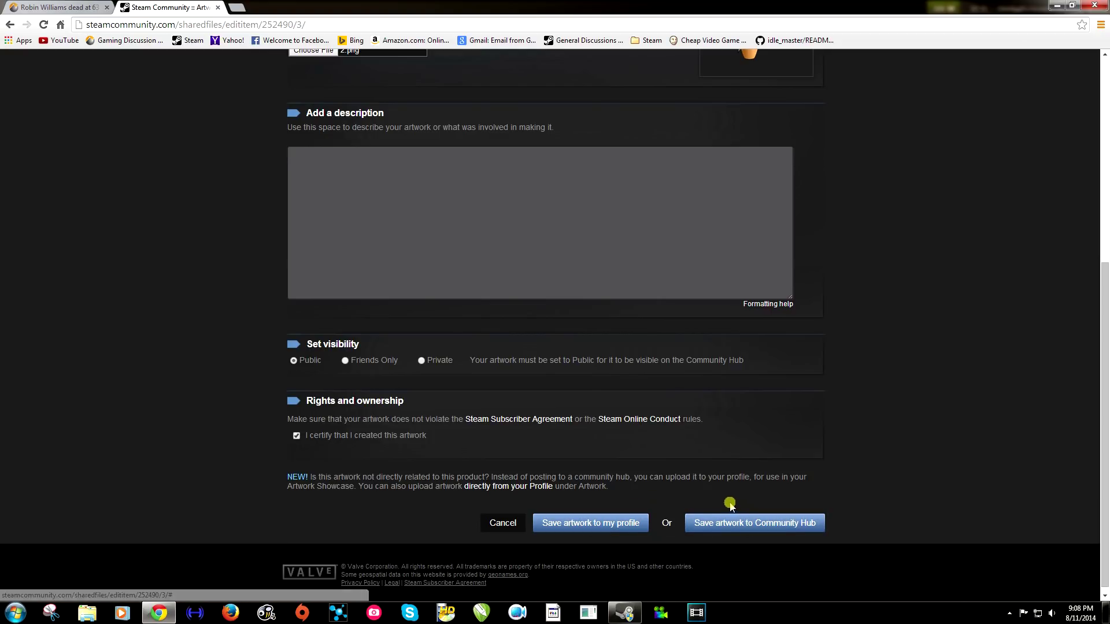
pyautogui.click(586, 523)
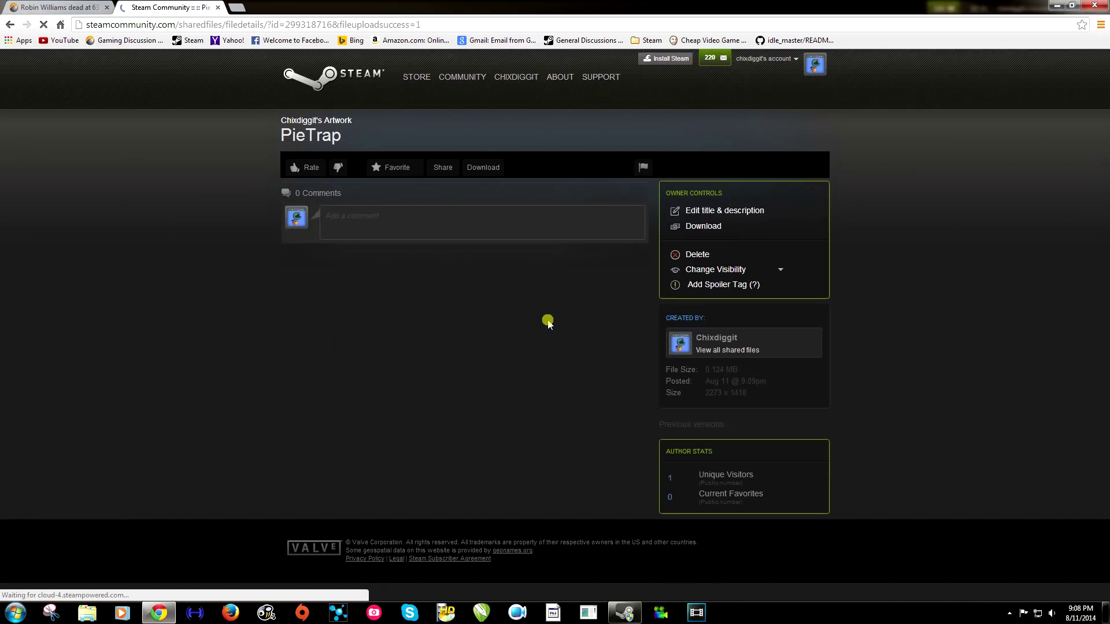
pyautogui.scroll(-2, 558, 312)
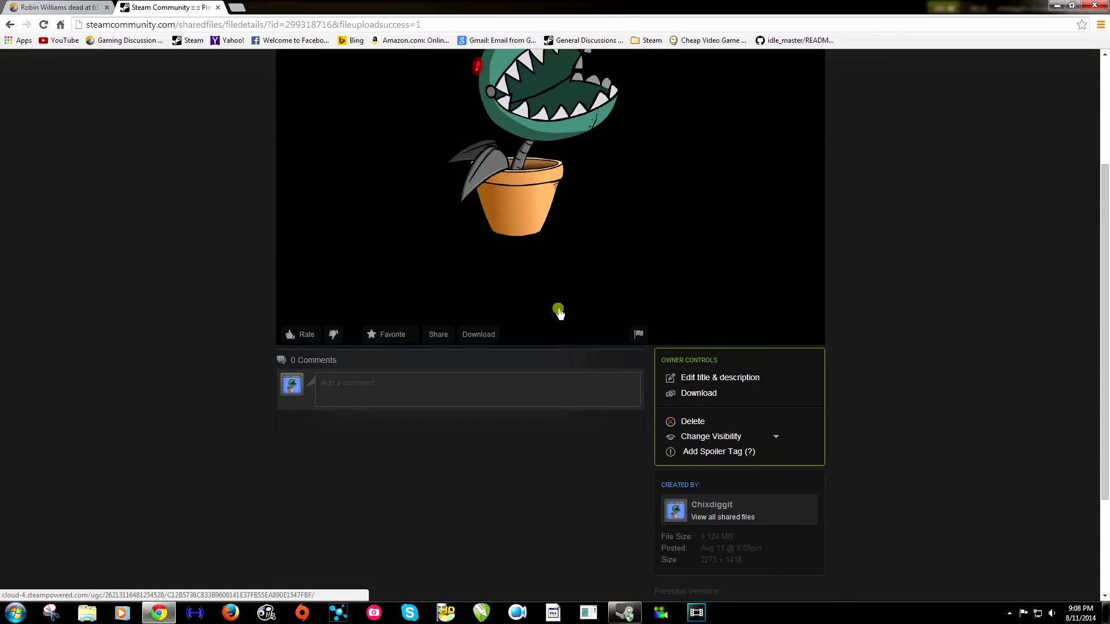
pyautogui.scroll(2, 558, 312)
pyautogui.scroll(-2, 697, 147)
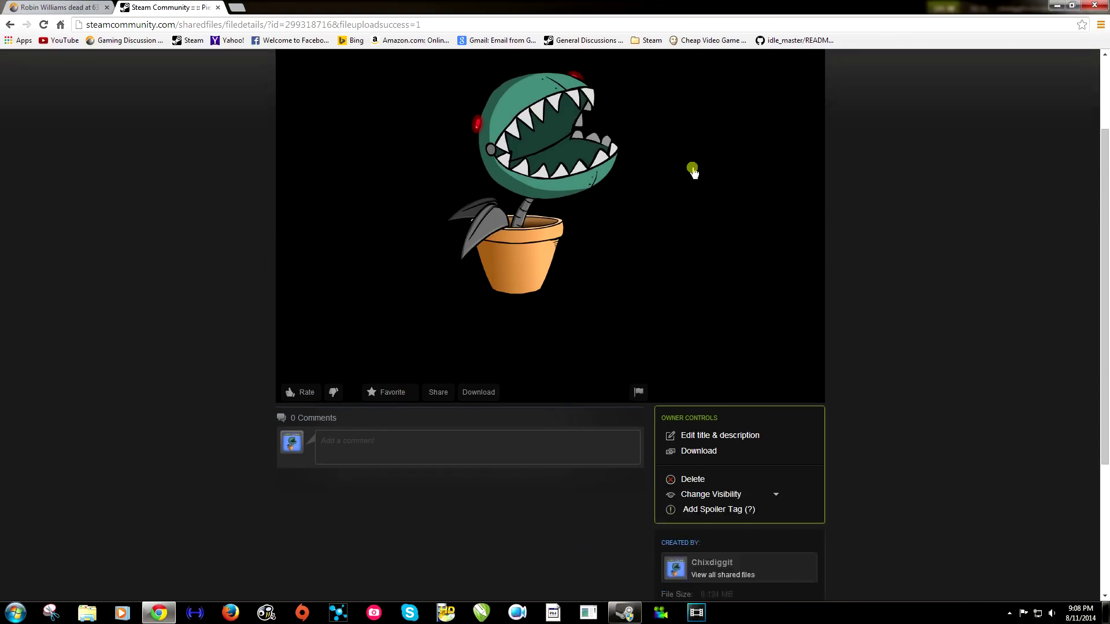
pyautogui.scroll(-1, 713, 228)
pyautogui.scroll(-1, 711, 173)
pyautogui.scroll(4, 726, 168)
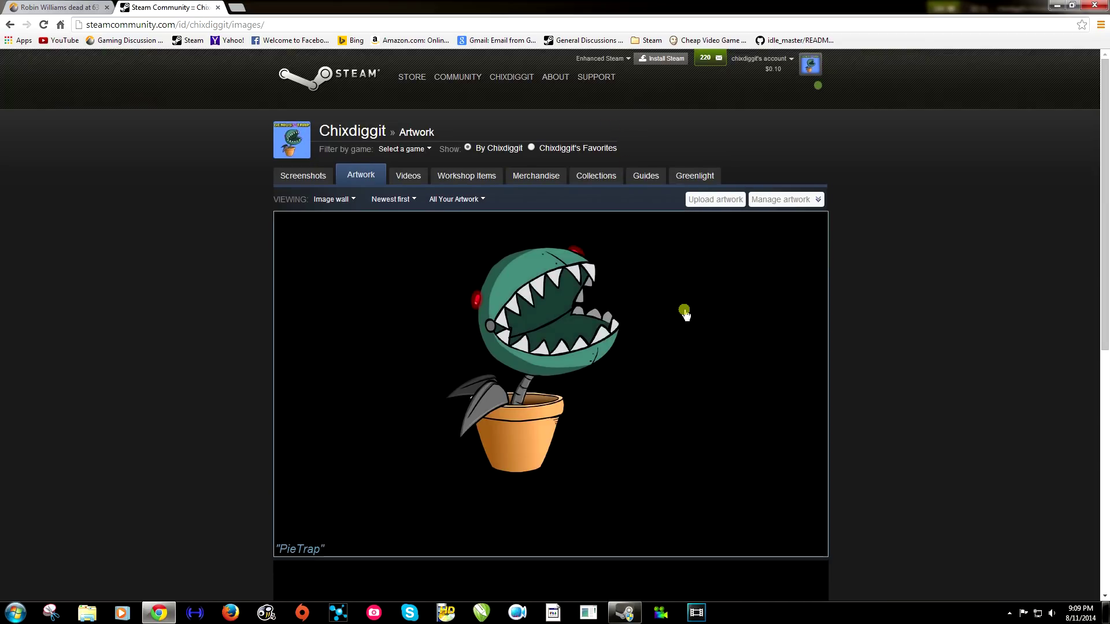
pyautogui.scroll(-2, 679, 315)
pyautogui.scroll(-2, 664, 316)
pyautogui.scroll(-1, 664, 316)
pyautogui.scroll(6, 632, 308)
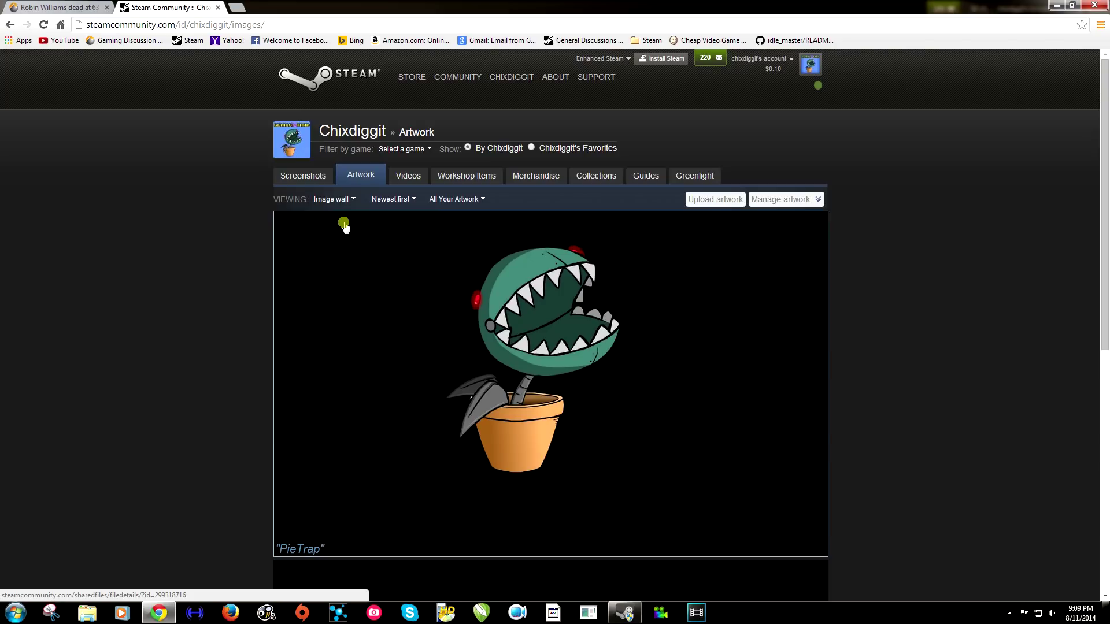
pyautogui.scroll(-1, 364, 251)
pyautogui.scroll(-3, 382, 282)
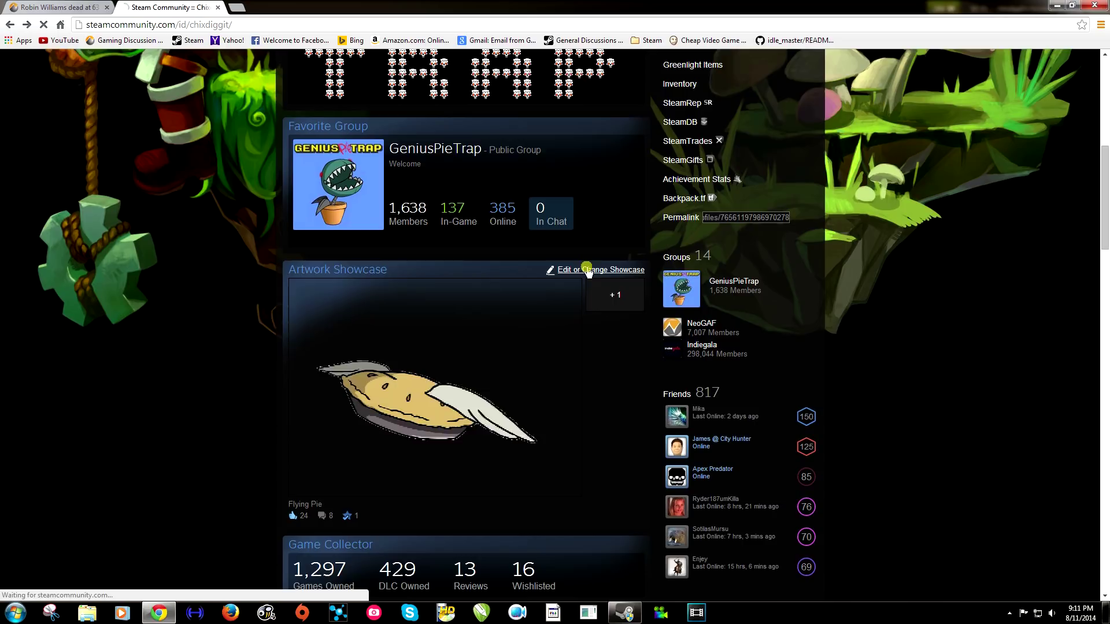
pyautogui.scroll(3, 595, 310)
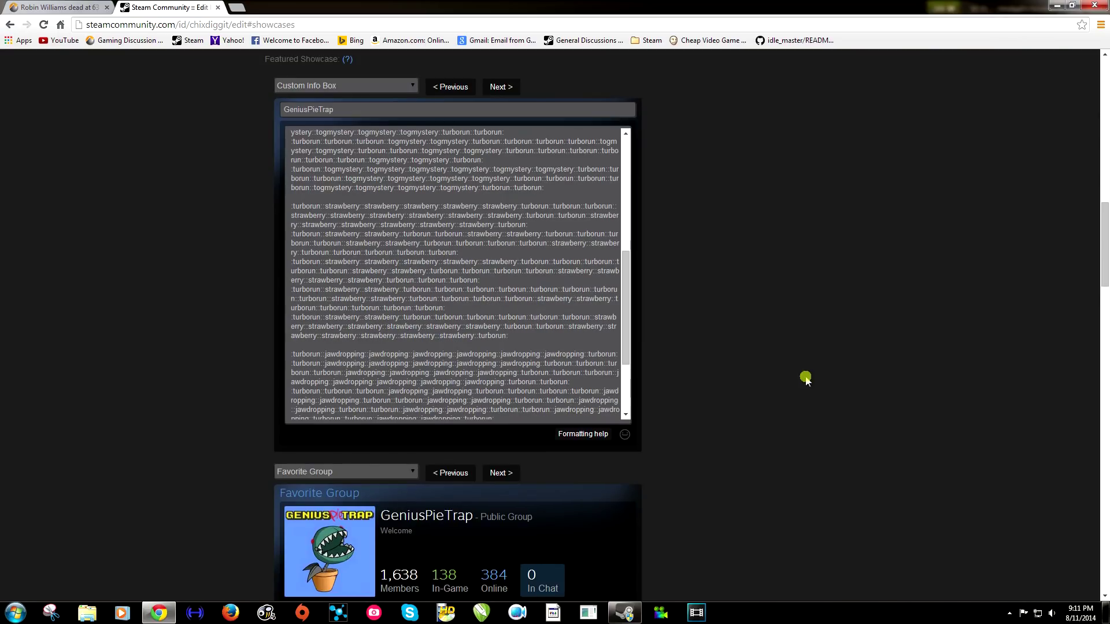
pyautogui.scroll(4, 832, 360)
pyautogui.scroll(3, 848, 344)
pyautogui.scroll(-5, 842, 351)
pyautogui.scroll(-5, 824, 359)
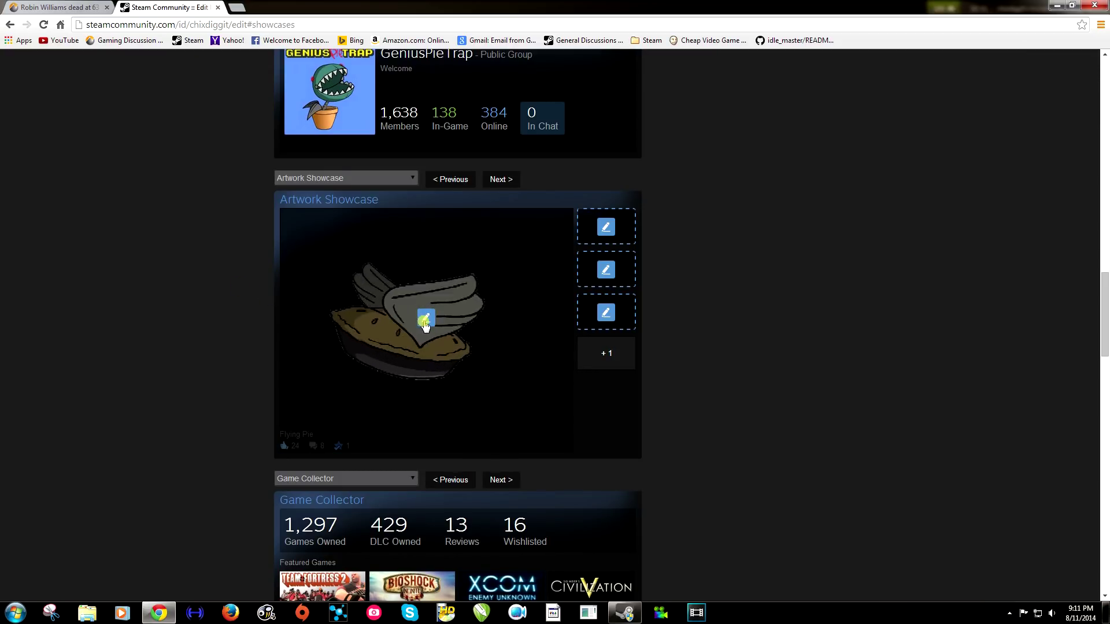
# Step: Replace Flying Pie with the PieTrap potted plant in the main showcase slot
pyautogui.click(426, 319)
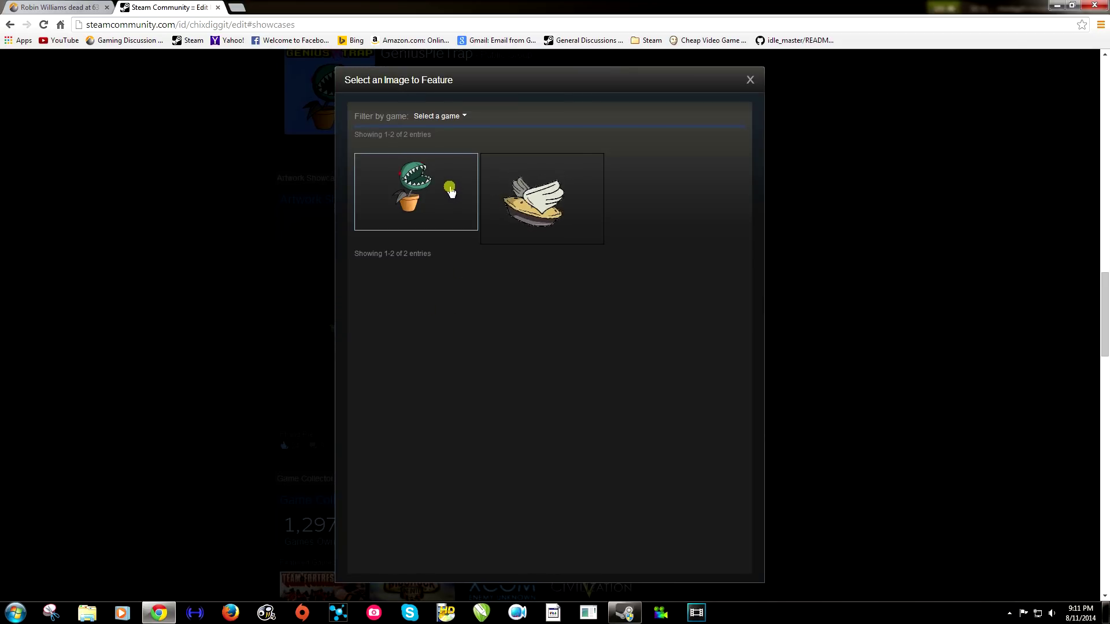
pyautogui.click(452, 193)
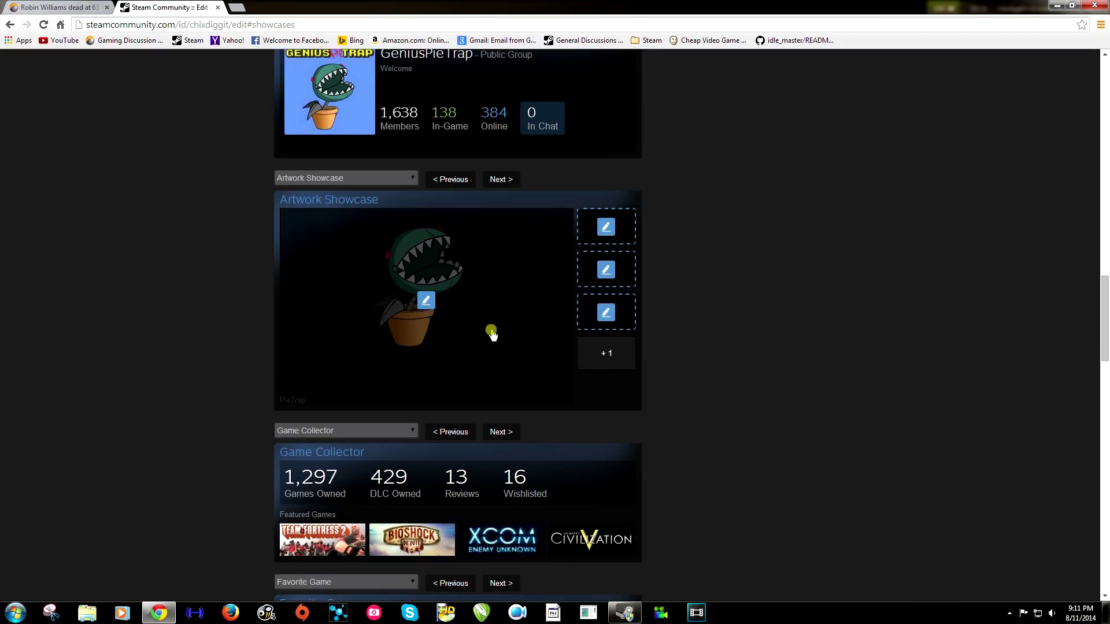
pyautogui.scroll(-4, 491, 330)
pyautogui.scroll(-5, 490, 350)
pyautogui.scroll(-6, 607, 408)
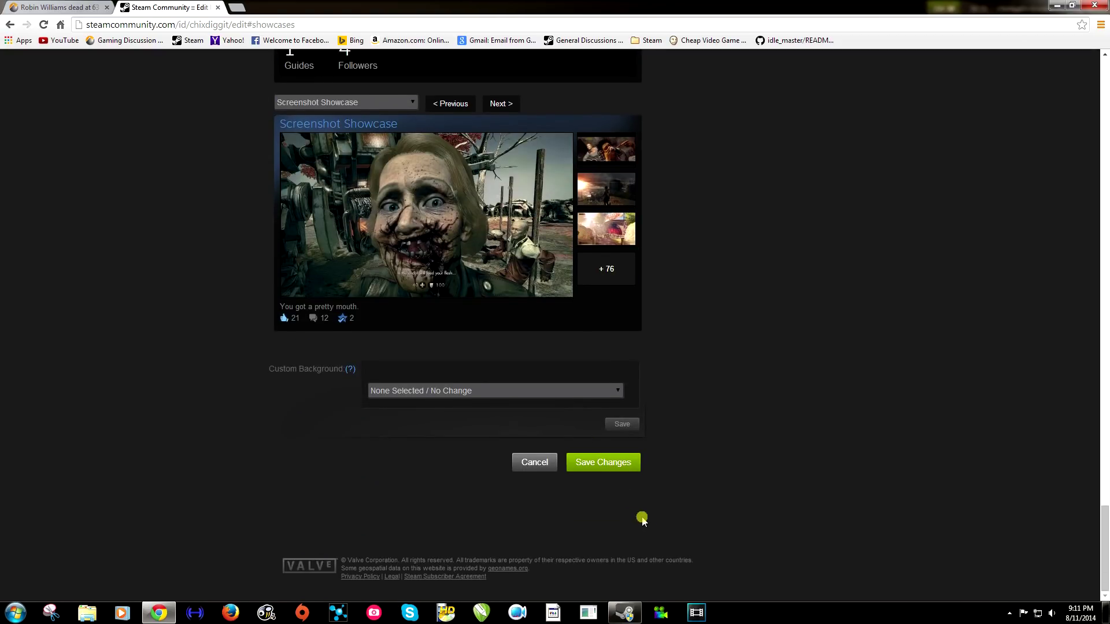
pyautogui.scroll(6, 590, 475)
pyautogui.scroll(5, 573, 475)
pyautogui.scroll(5, 558, 474)
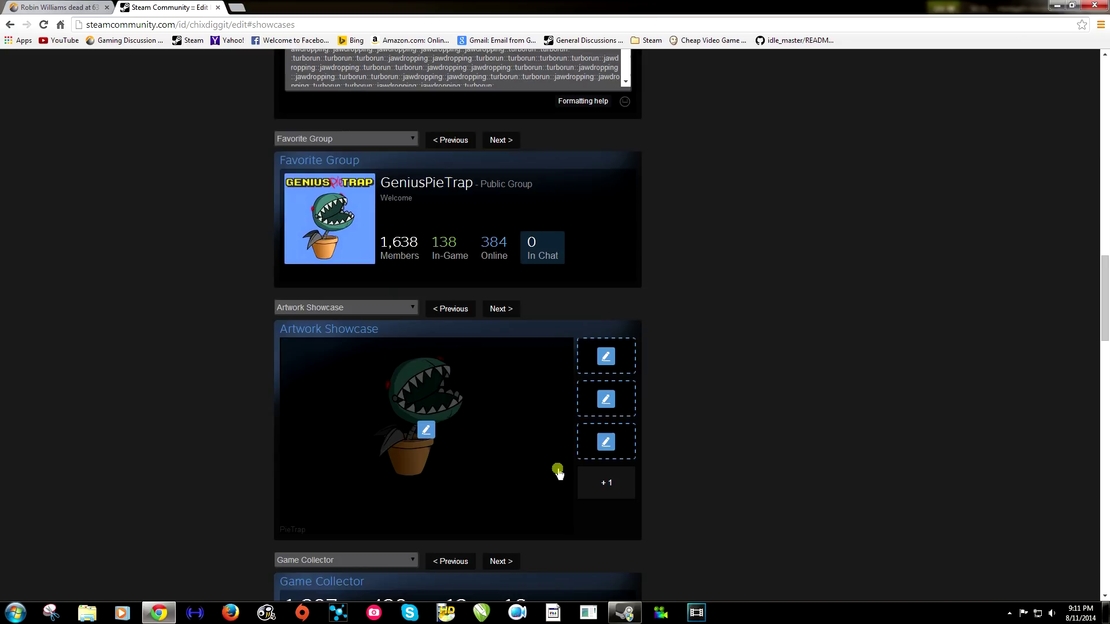